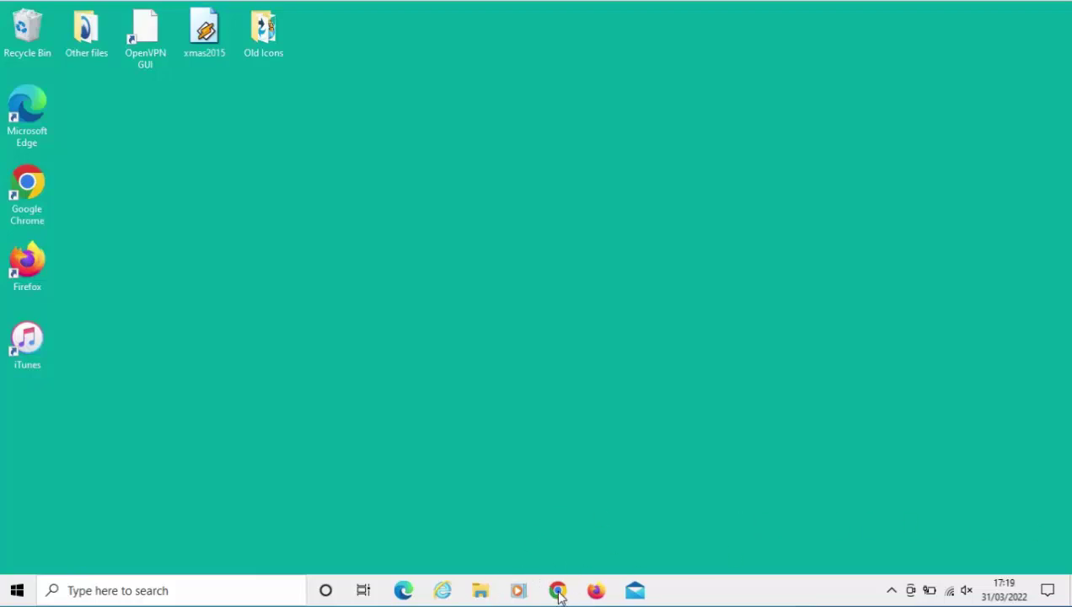
Open File Explorer and go to the Pictures folder under Quick access.
click(481, 593)
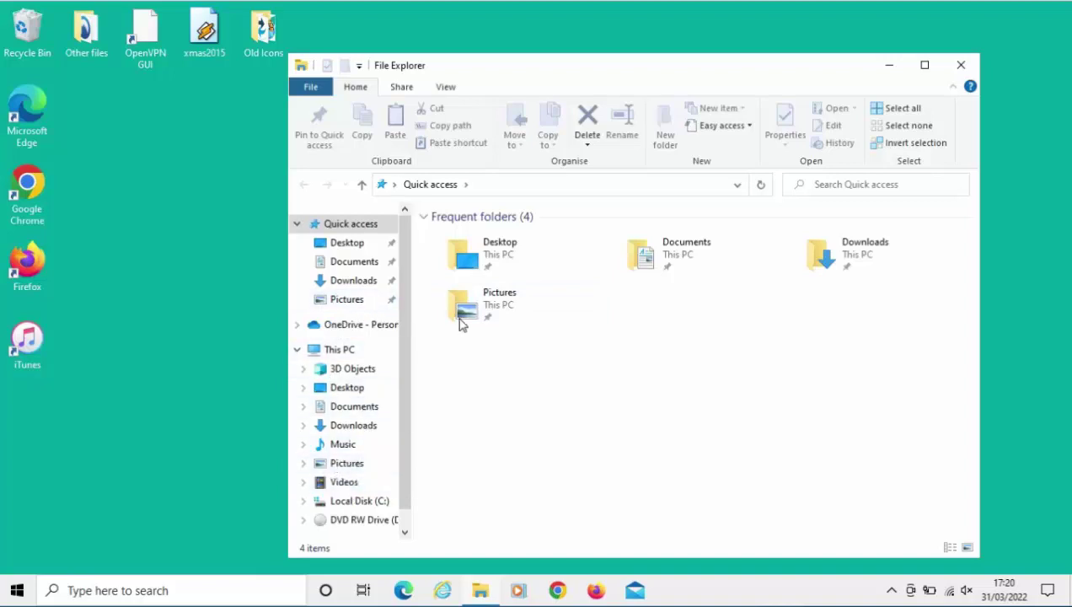
click(367, 304)
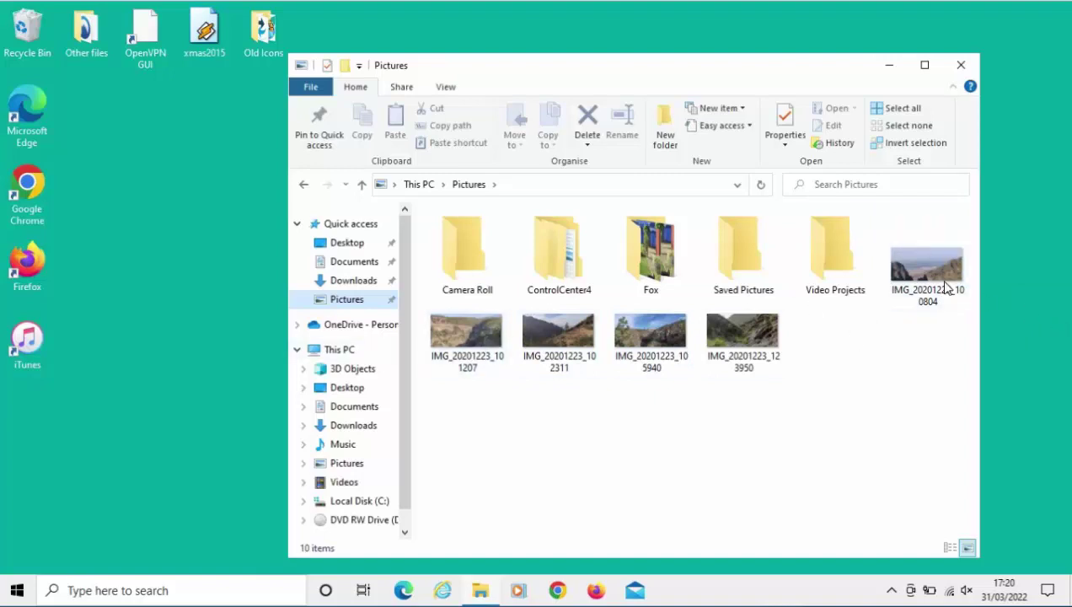
Select the photos IMG_20201223_100804, 102311, 105940 and 123950 together.
click(927, 276)
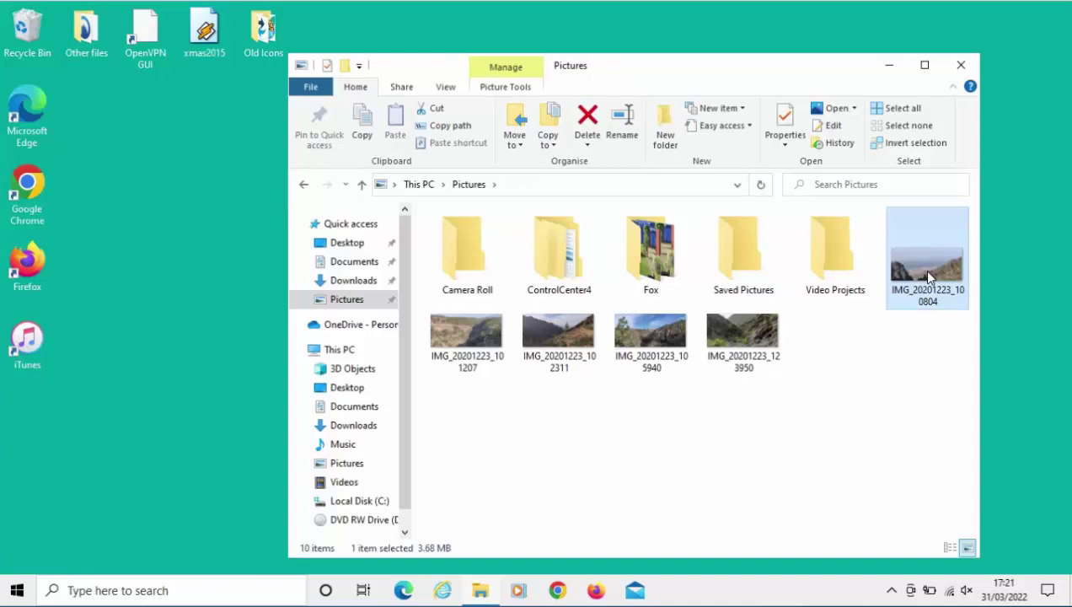
ctrl+click(555, 335)
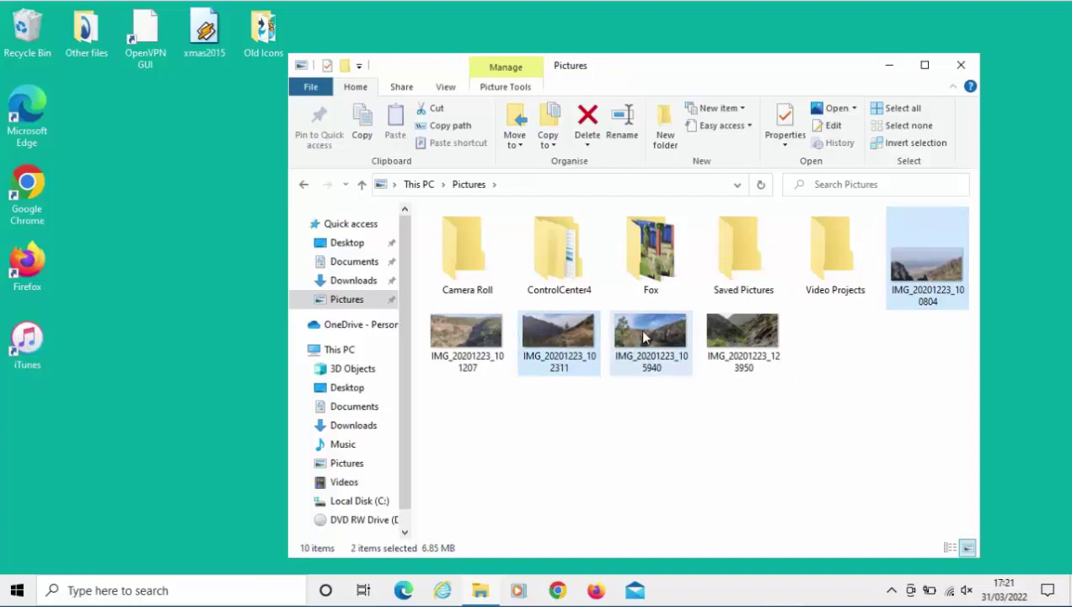
ctrl+click(645, 336)
ctrl+click(744, 356)
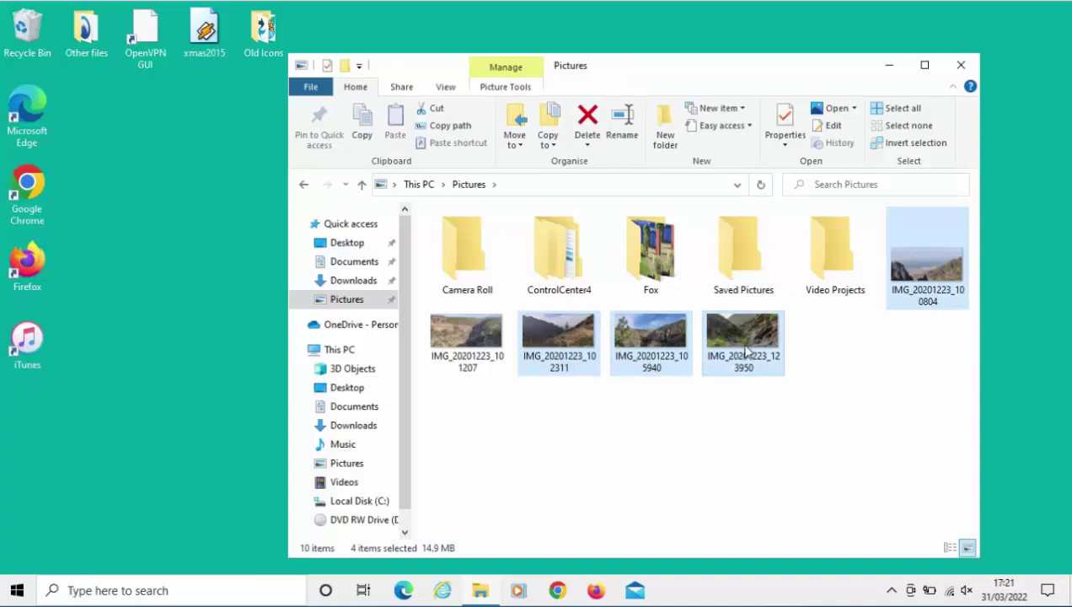
Send the four selected photos to DVD RW Drive (D:) through the Send to menu.
right_click(747, 341)
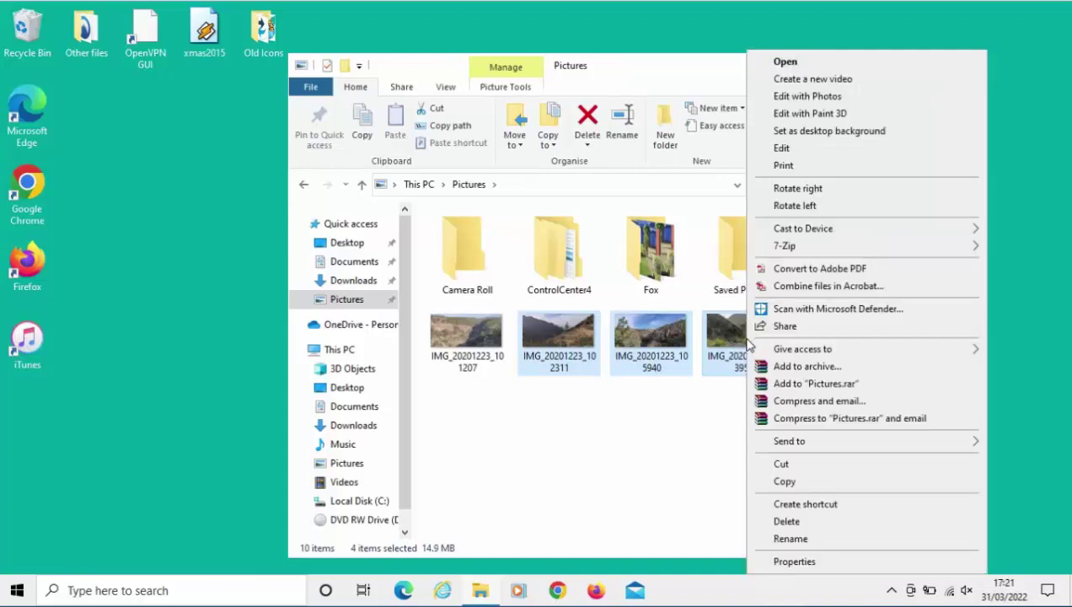
mouse_move(805, 445)
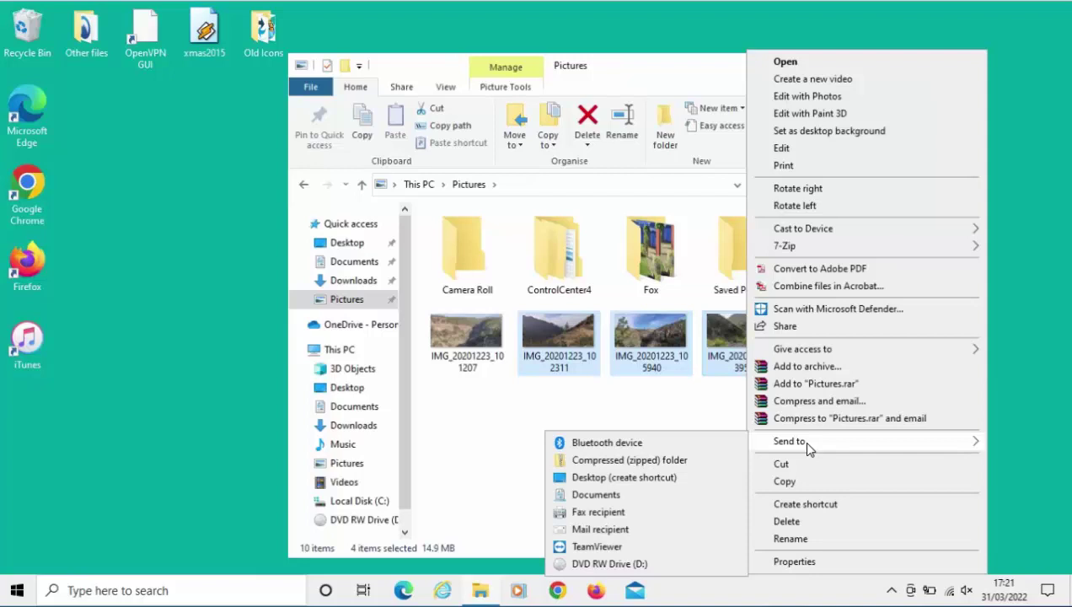
click(595, 564)
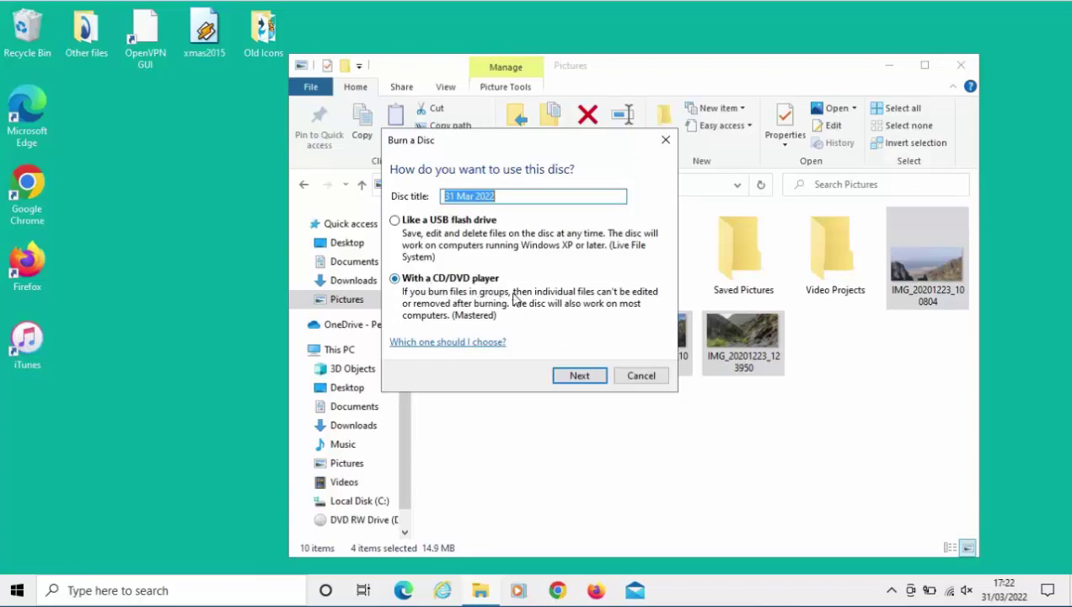
Set the 31 Mar 2022 disc to the 'With a CD/DVD player' format and continue.
click(394, 279)
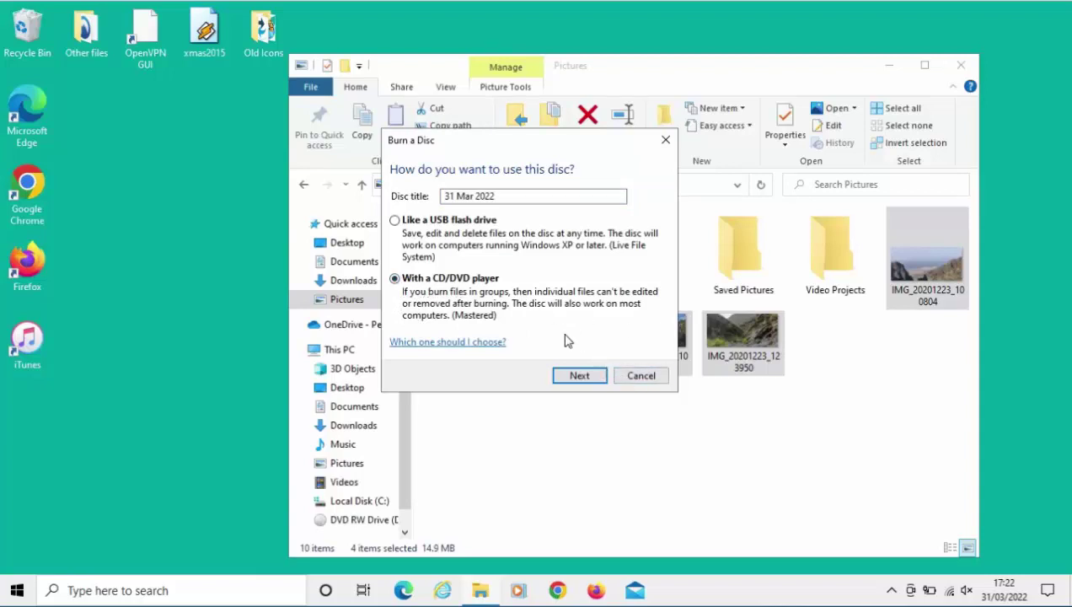
click(579, 374)
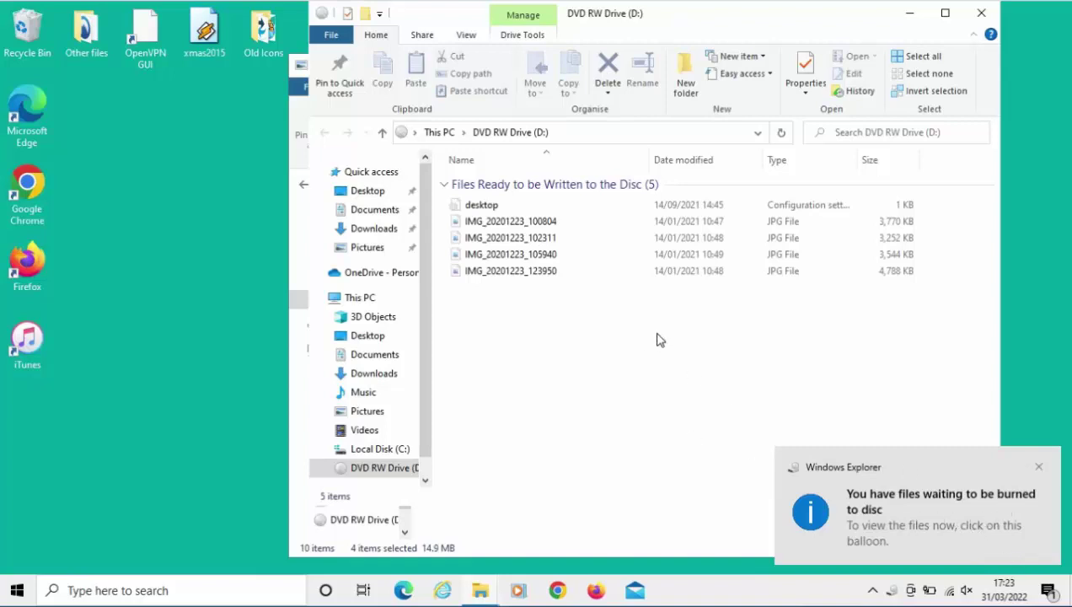
Close the DVD RW Drive (D:) window to return to Pictures.
click(982, 18)
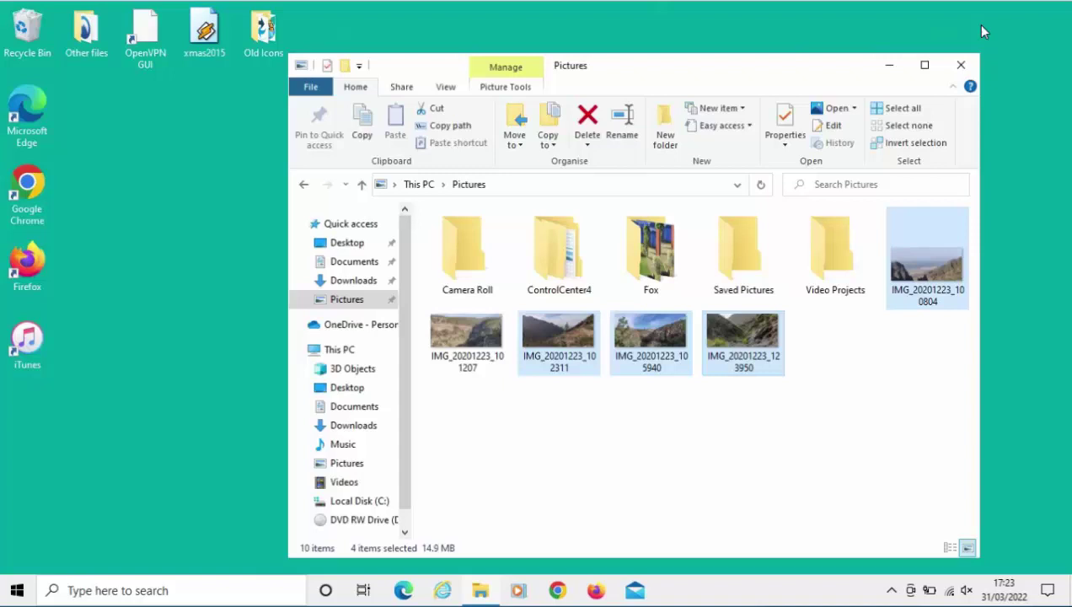
Send the Fox folder to DVD RW Drive (D:) as well.
click(679, 261)
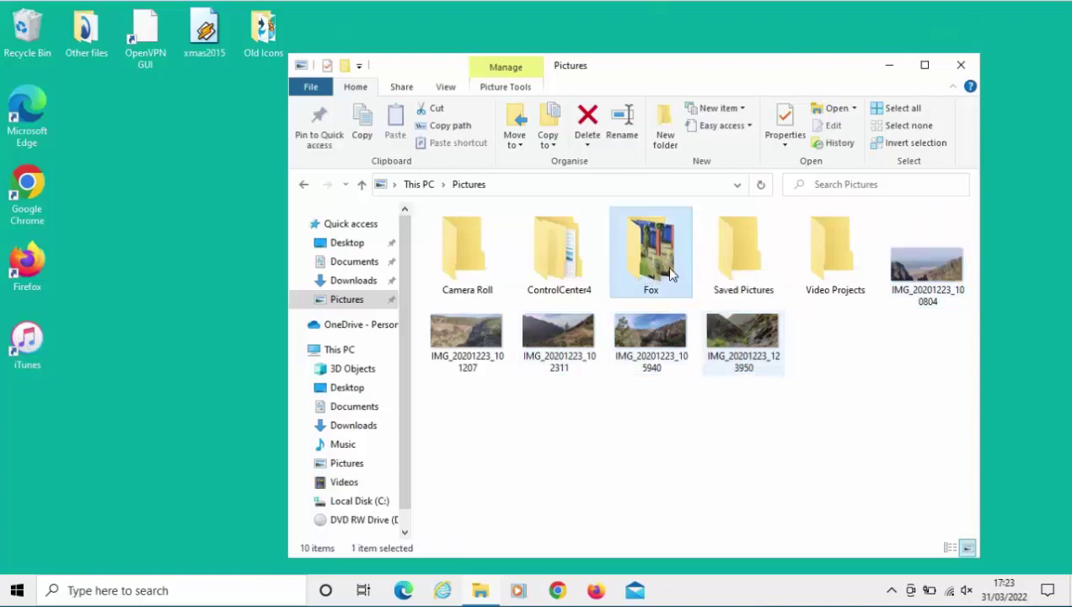
right_click(653, 253)
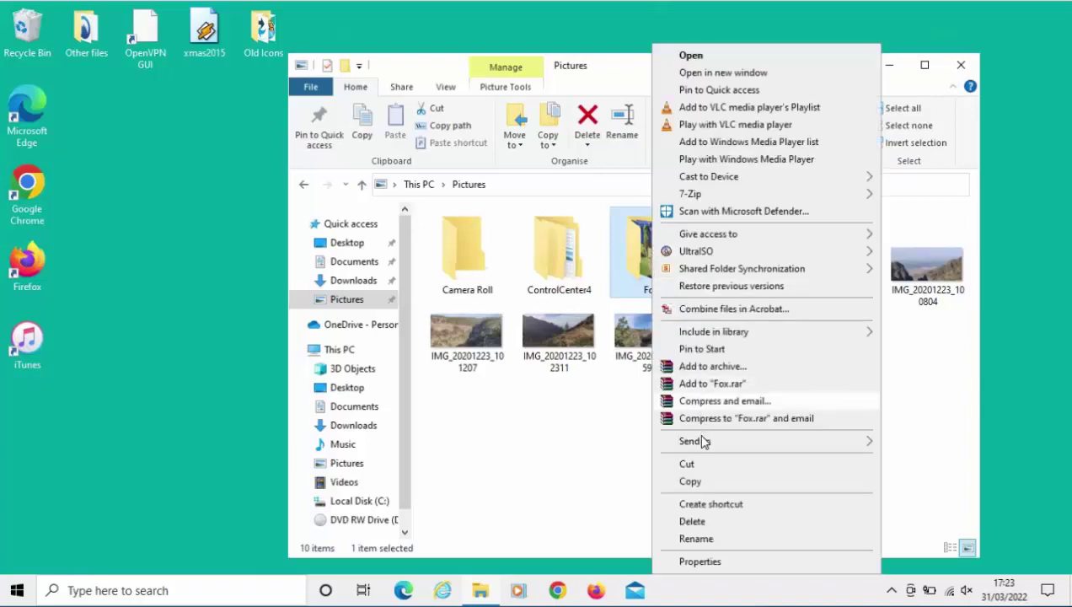
mouse_move(704, 442)
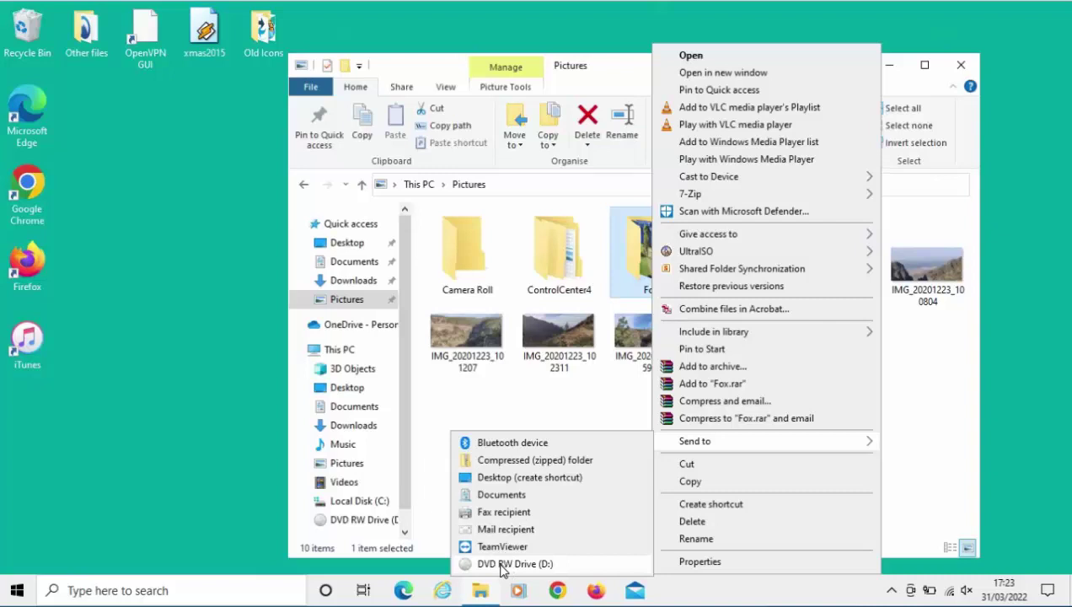
click(508, 564)
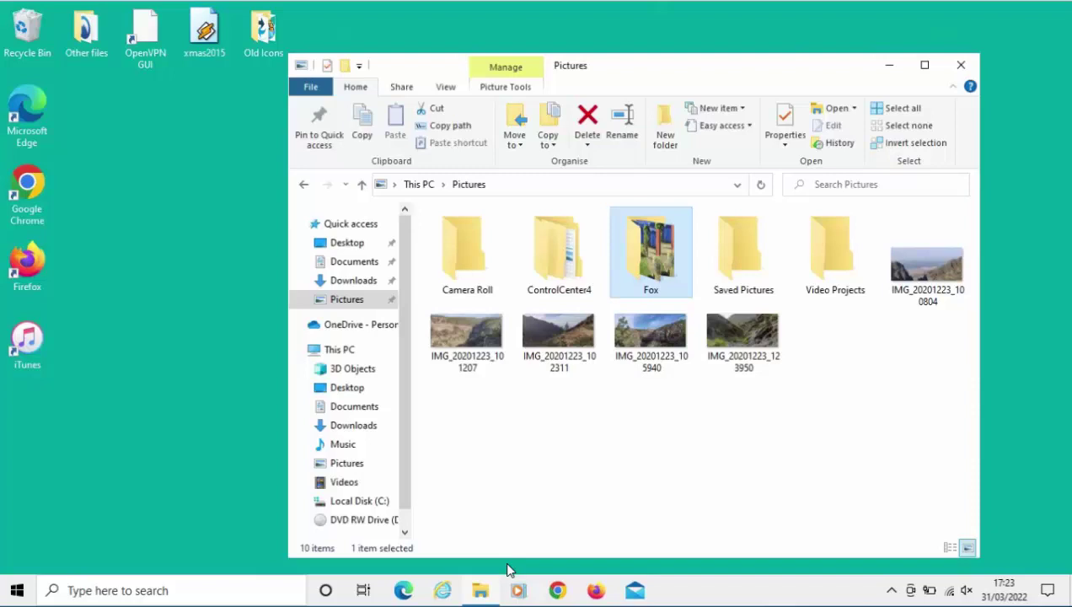
Open DVD RW Drive (D:) to view the six staged items and show Drive Tools.
drag(408, 349, 407, 422)
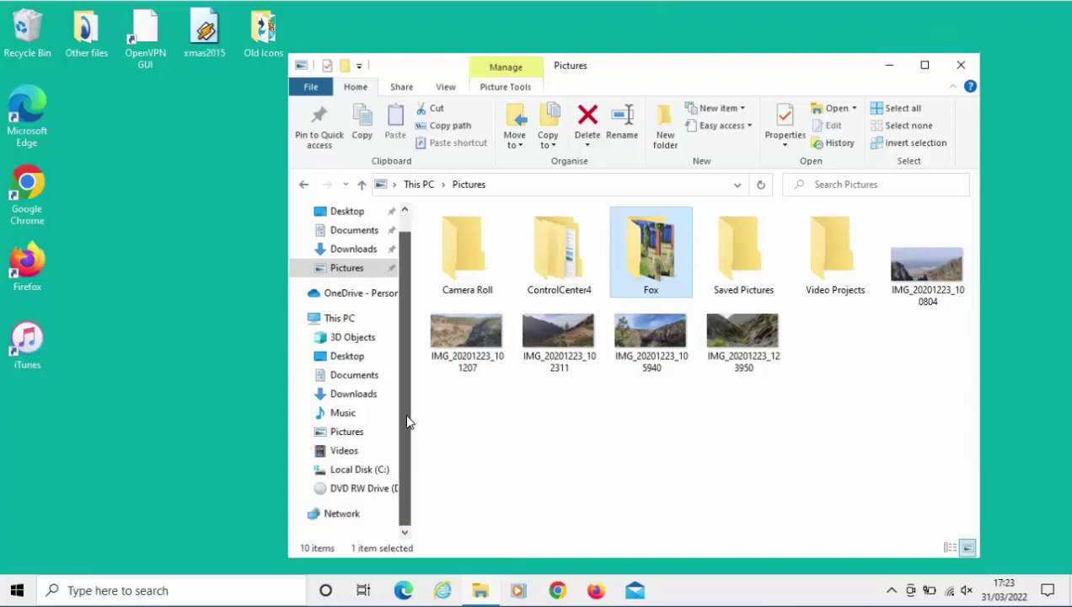
click(366, 491)
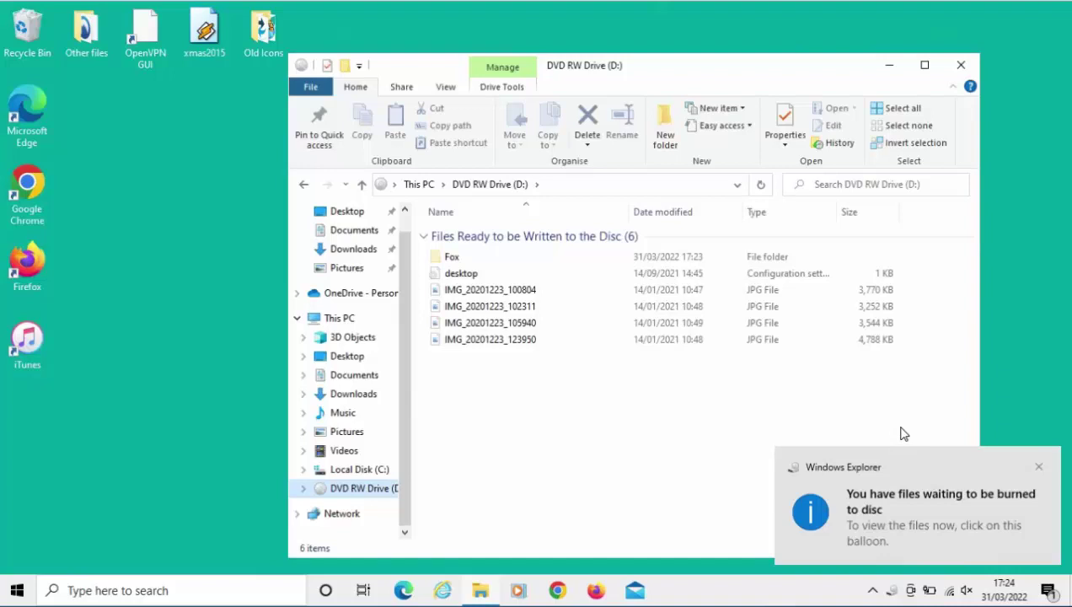
click(497, 88)
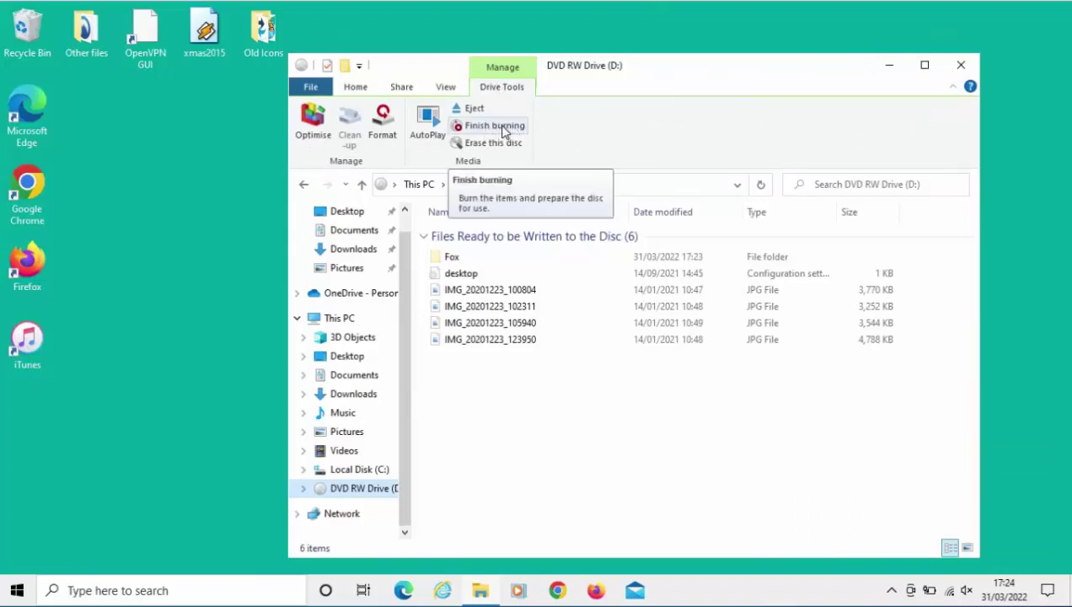
Finish burning and replace the disc title with 'Pictures'.
click(496, 126)
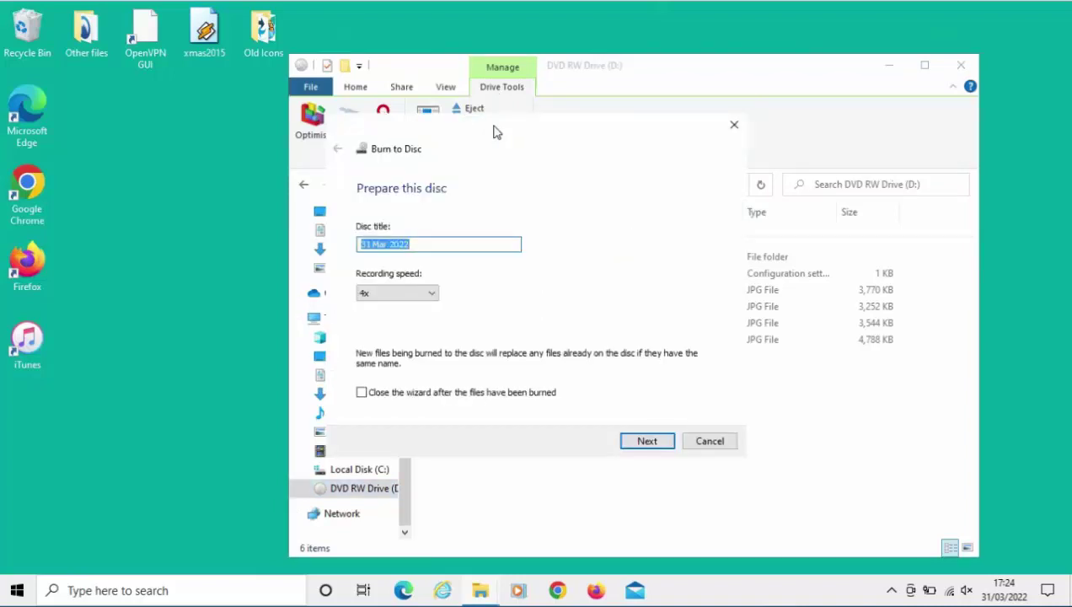
click(428, 245)
key(BackSpace)
key(BackSpace)
key(BackSpace)
key(BackSpace)
key(BackSpace)
key(BackSpace)
key(BackSpace)
key(BackSpace)
key(BackSpace)
key(BackSpace)
key(BackSpace)
text(Pictures)
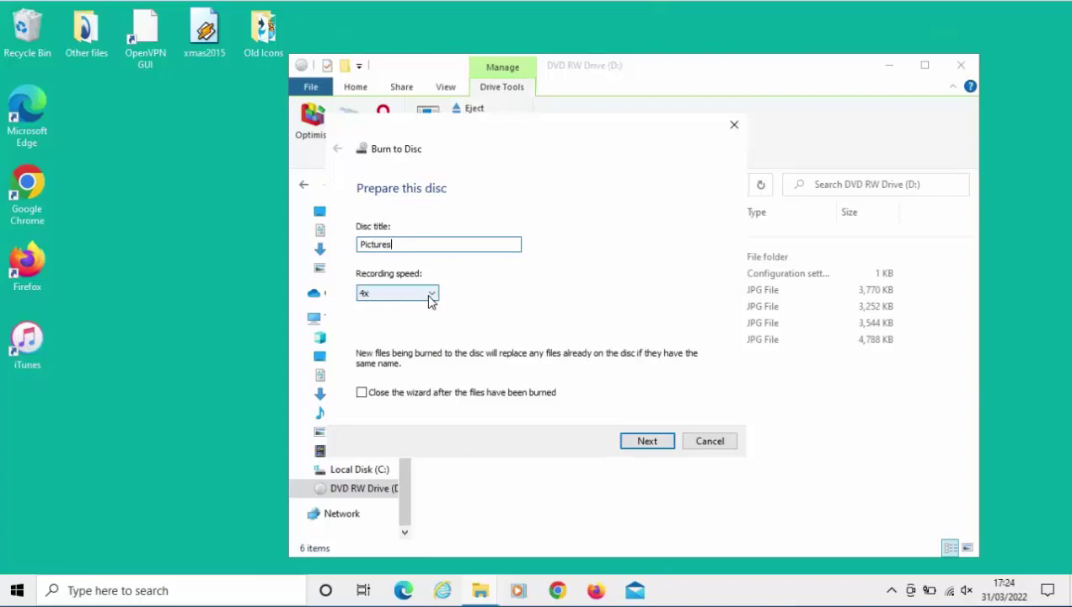
Keep the recording speed at 4x and proceed with the burn.
click(430, 295)
click(430, 304)
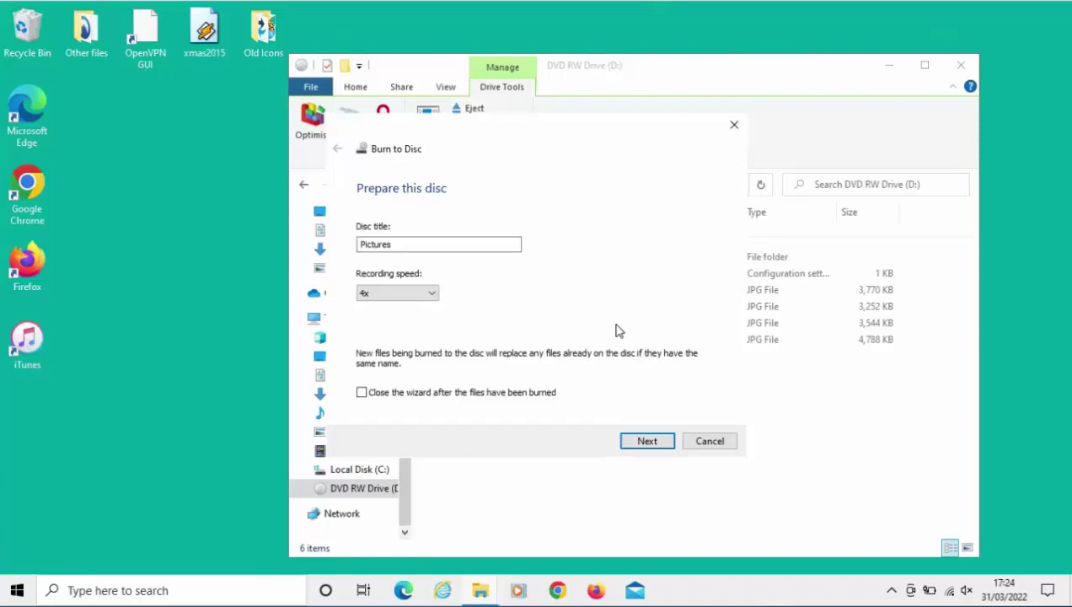
click(430, 297)
click(431, 297)
click(429, 296)
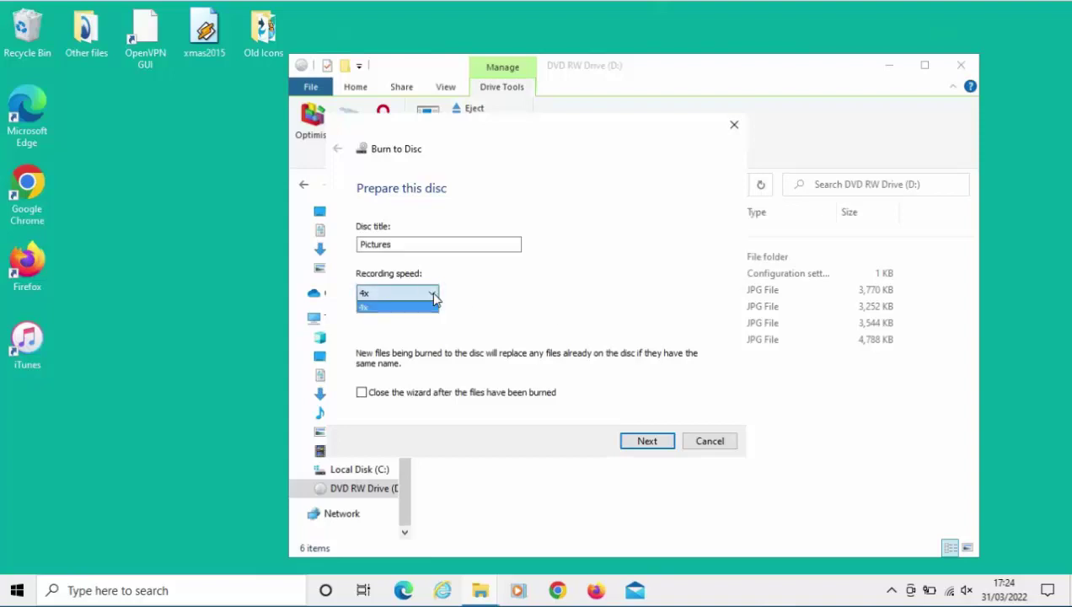
click(375, 308)
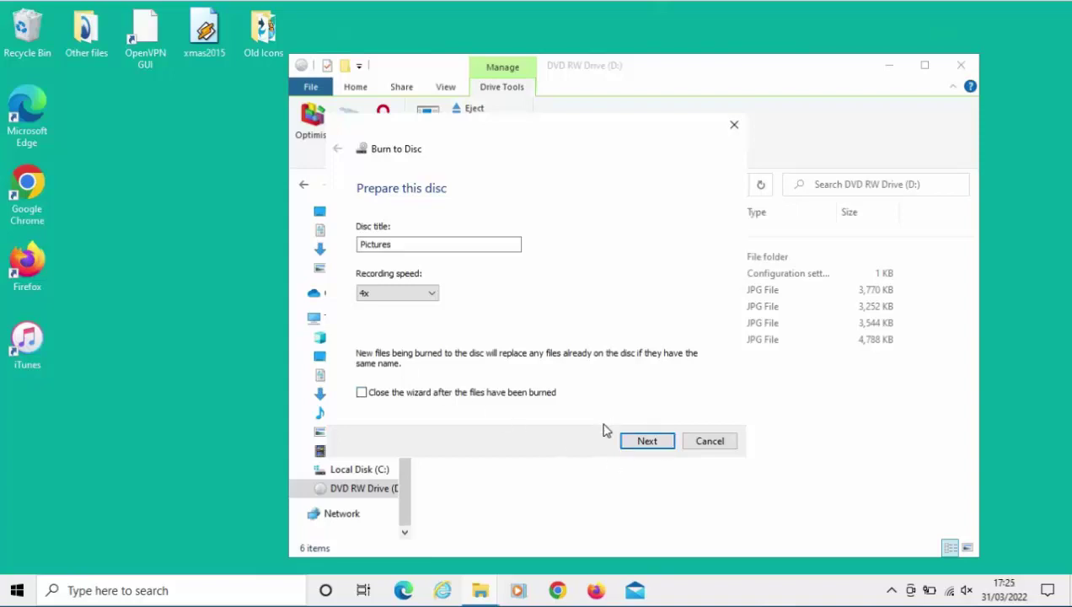
Write the files to the disc and wait for the burn to complete.
click(665, 440)
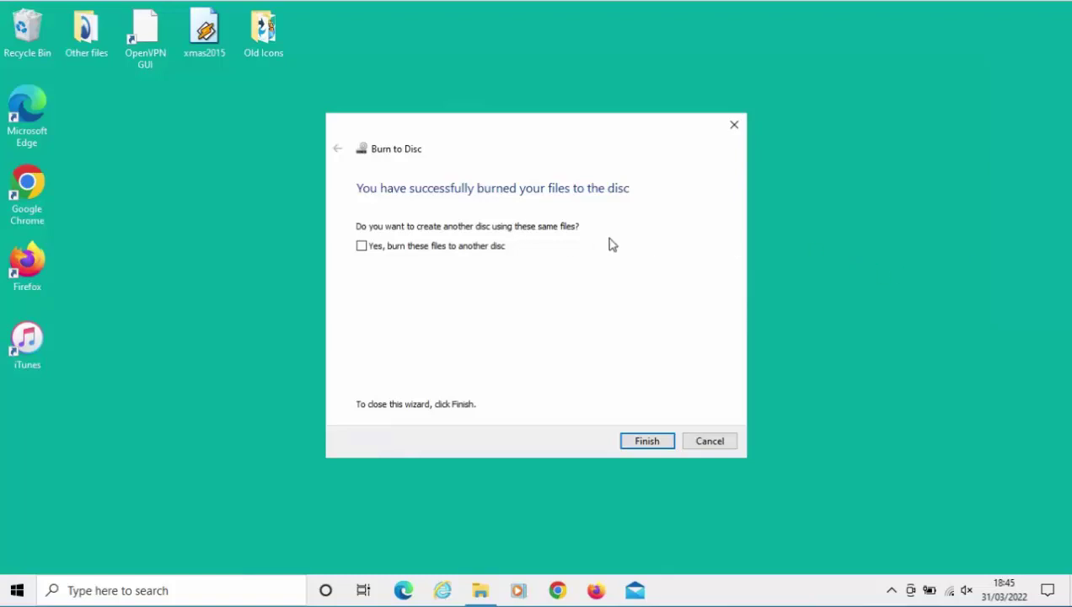
Leave 'Yes, burn these files to another disc' unticked and finish the wizard.
click(361, 246)
click(362, 247)
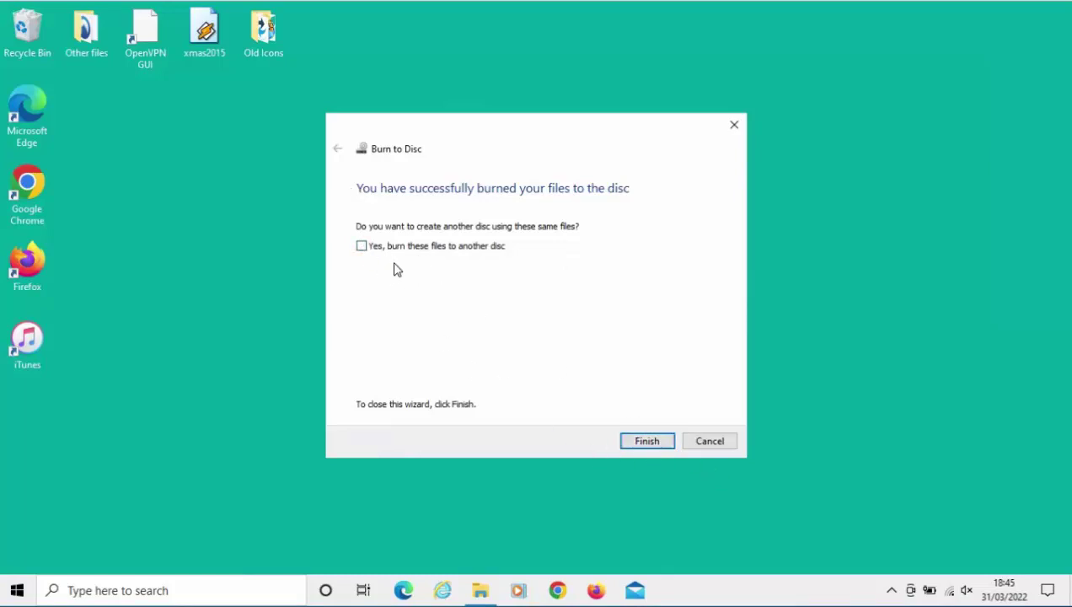
click(637, 445)
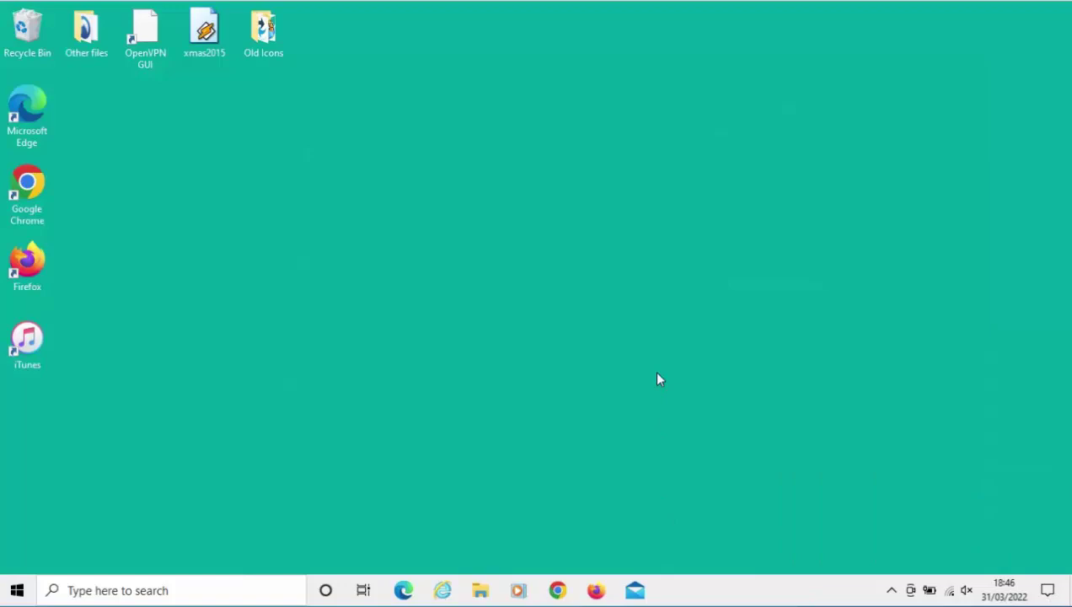
Open a new File Explorer window and browse to the Pictures disc in DVD RW Drive (D:).
click(479, 592)
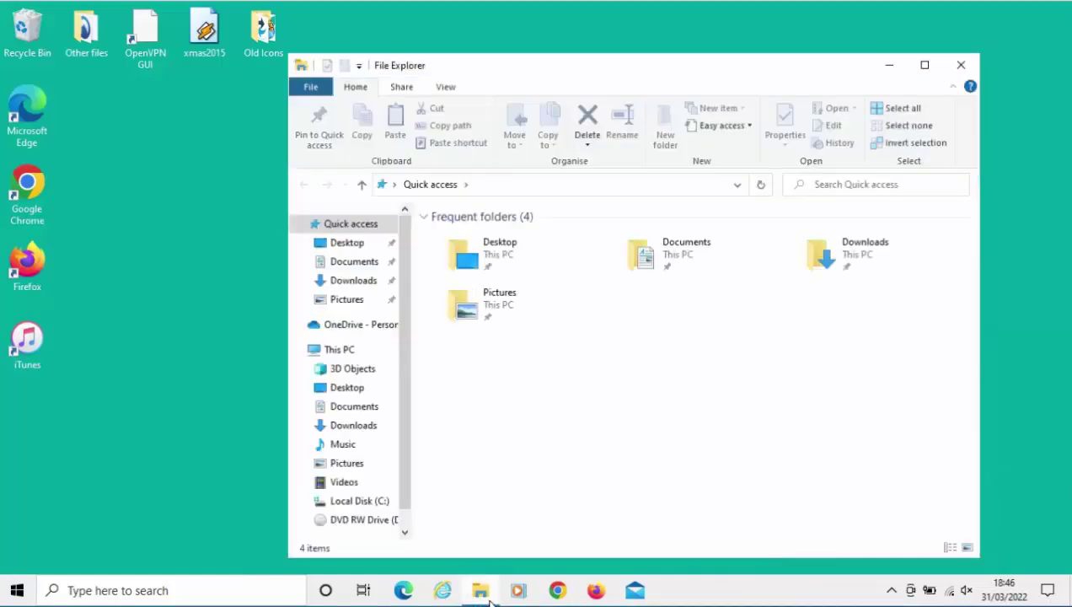
scroll(390, 497, down, 1)
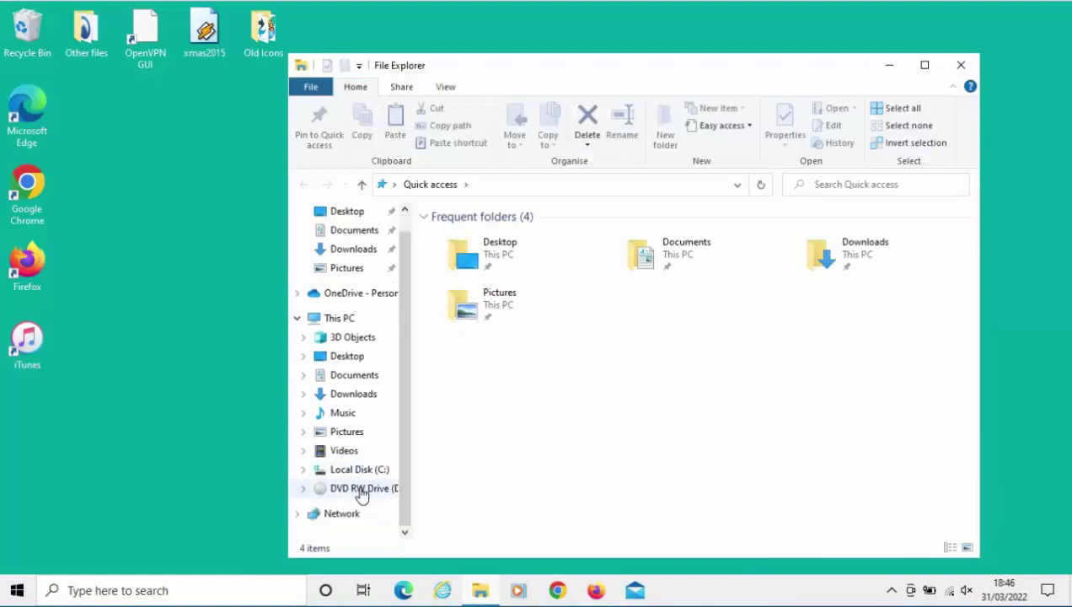
click(361, 492)
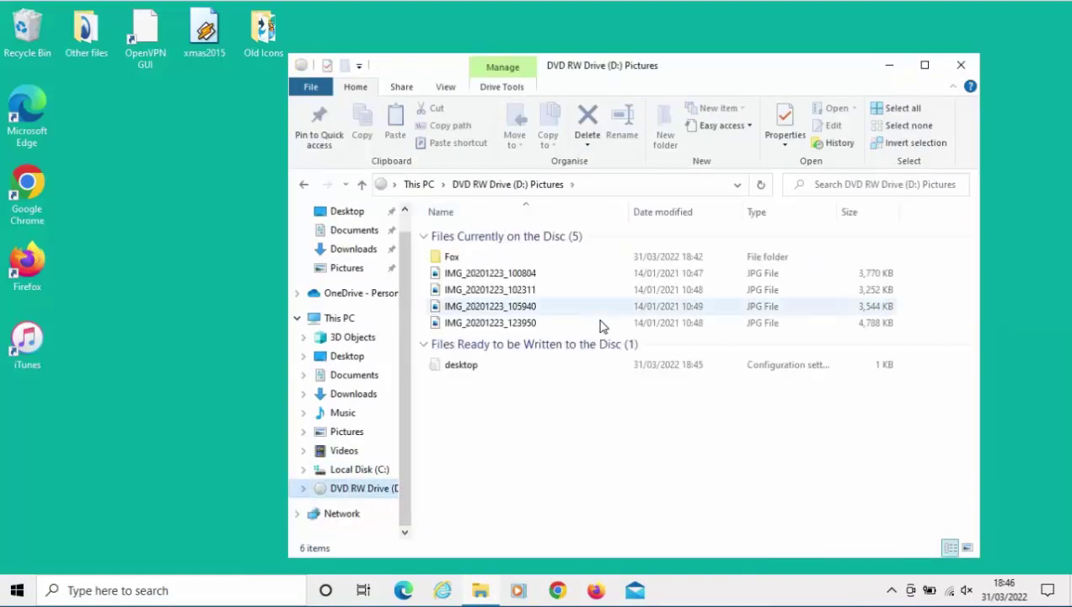
Switch the disc listing to Large icons, then open the Fox folder, also in Large icons.
click(446, 88)
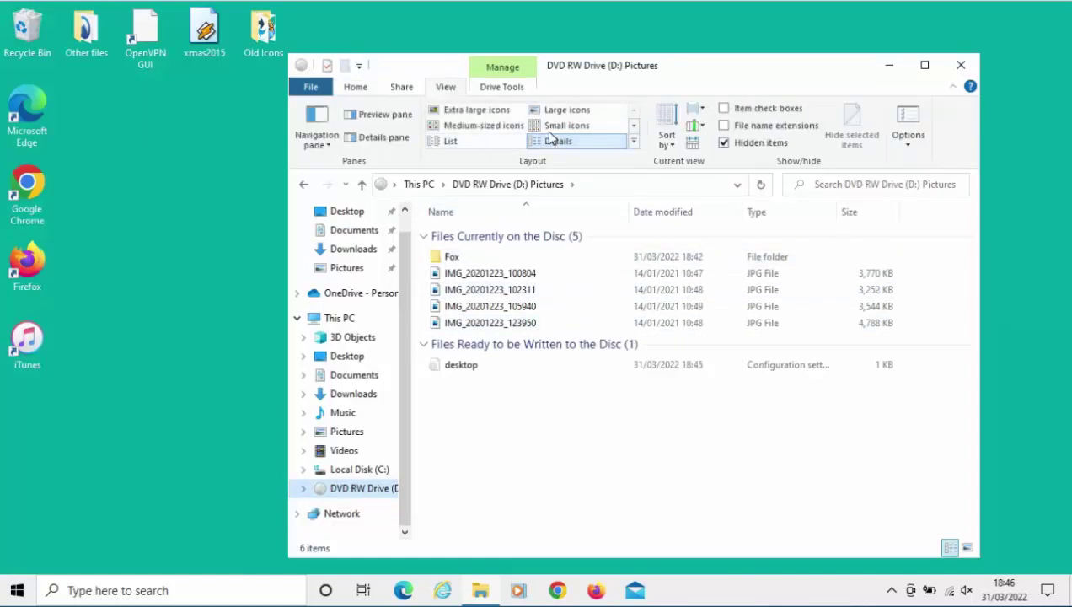
click(558, 111)
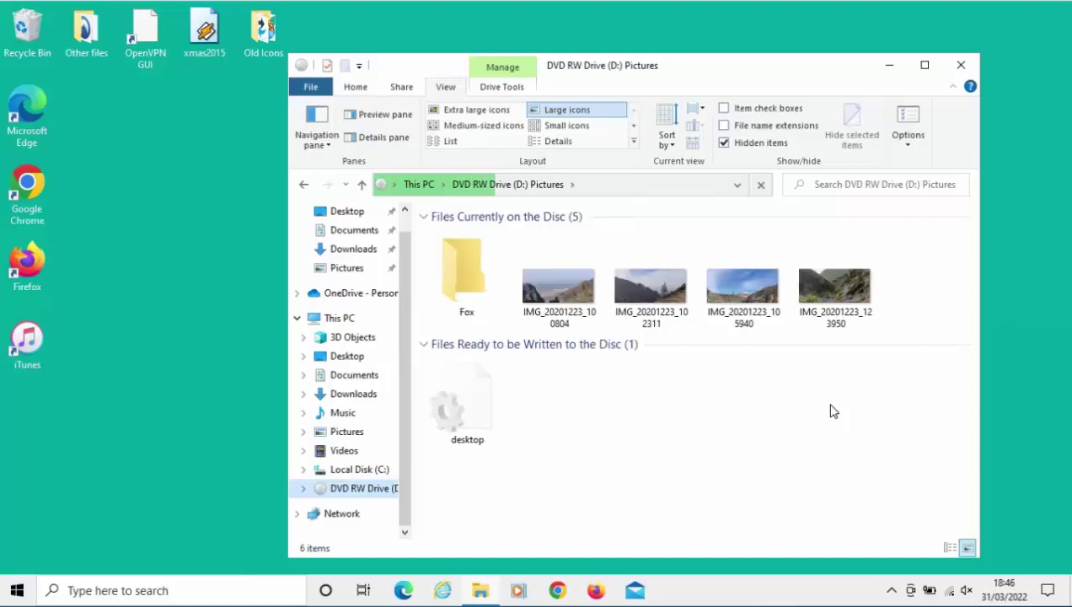
click(468, 290)
double_click(468, 290)
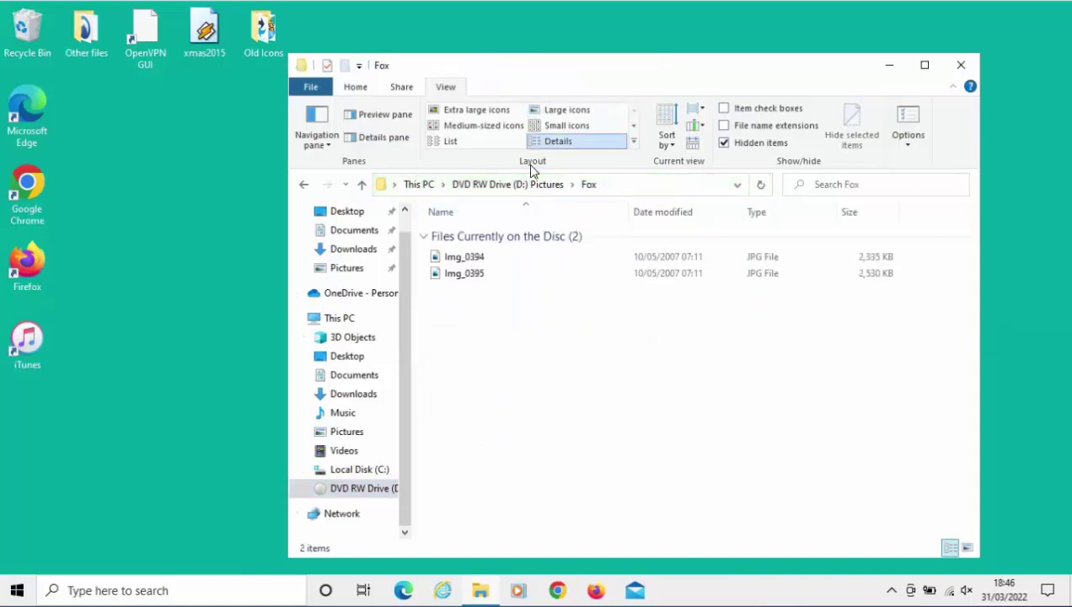
click(552, 111)
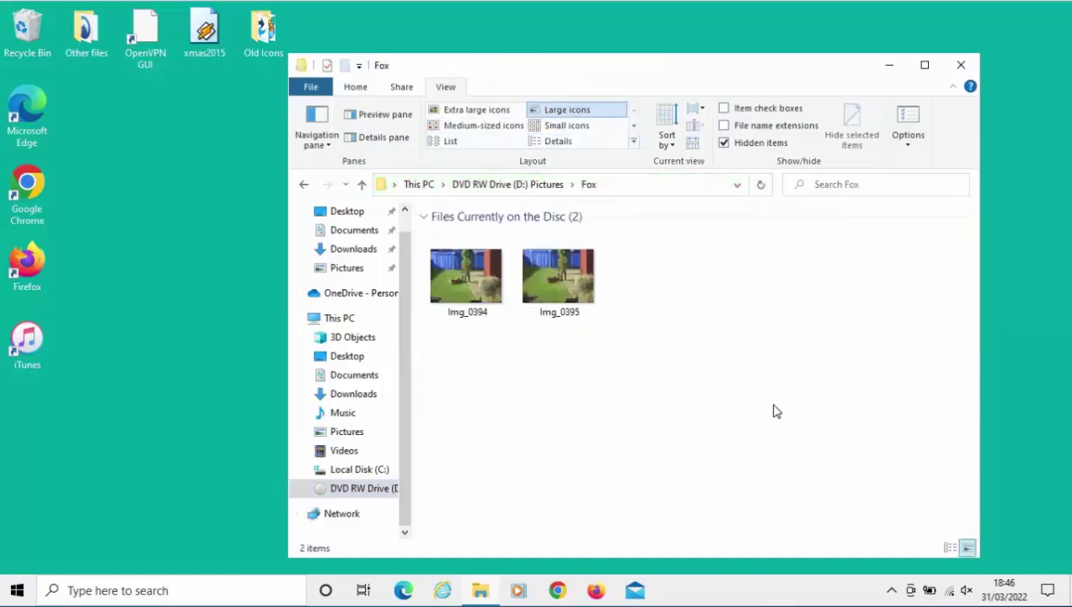
Launch Img_0394 from the Fox folder into the Photos app for viewing.
double_click(457, 277)
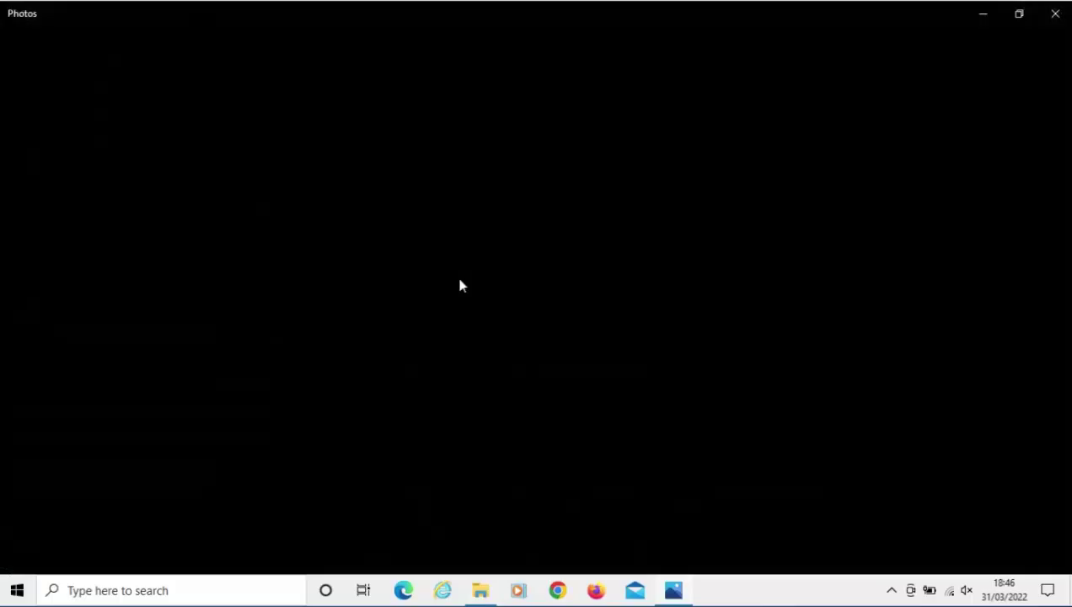